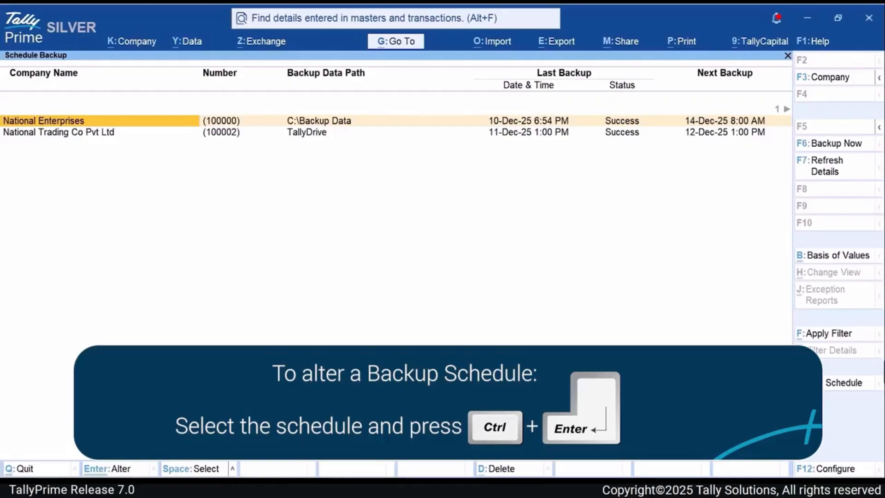
- Open the National Trading Co Pvt Ltd backup schedule for alteration and set its frequency to Weekly
key(Down)
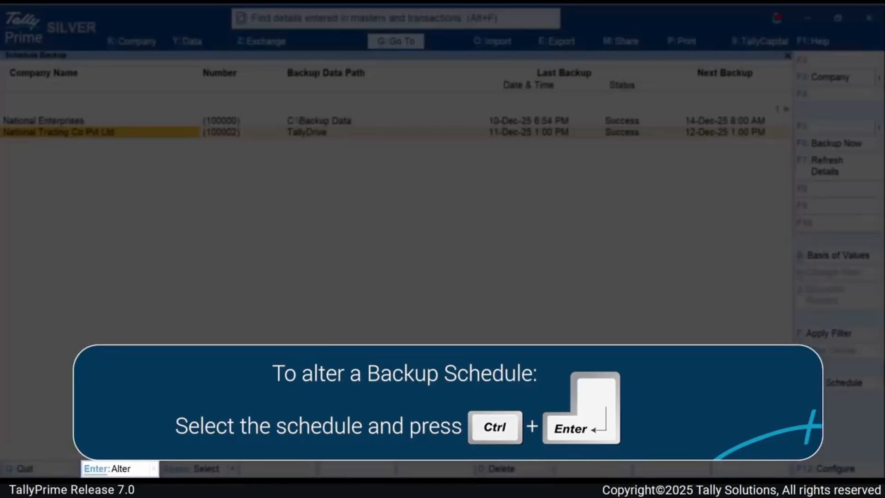
key(ctrl+Return)
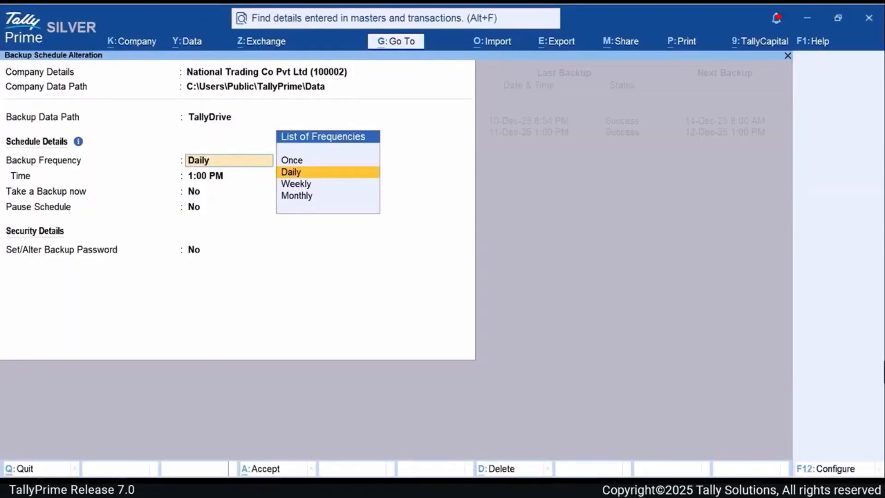
key(Down)
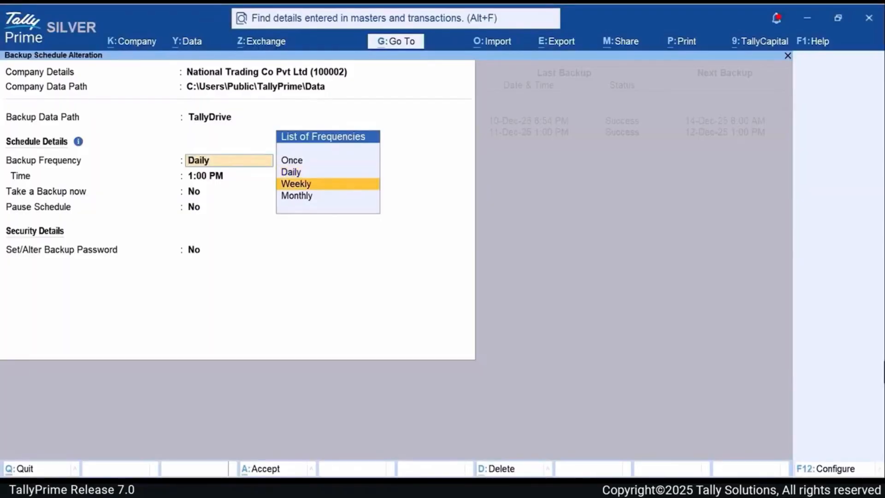
key(Return)
- Set the weekly backup to occur on Monday at 3:00 PM
key(Down)
key(Down)
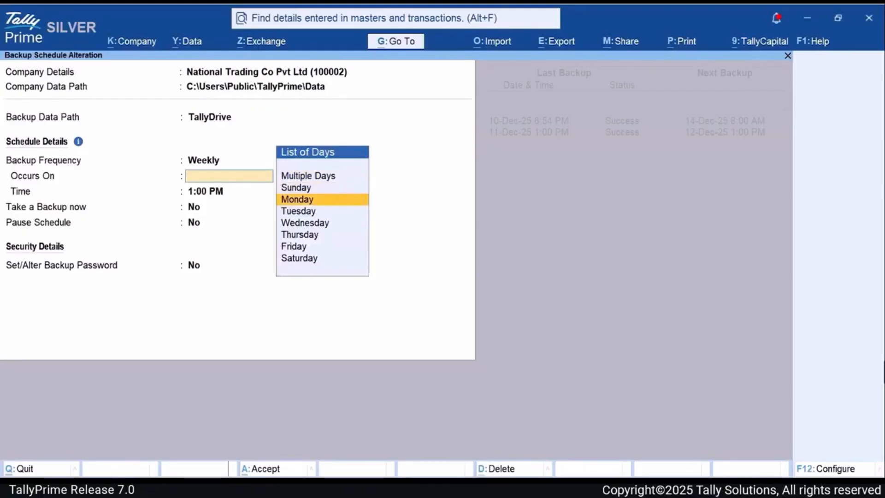
key(Return)
text(3pm)
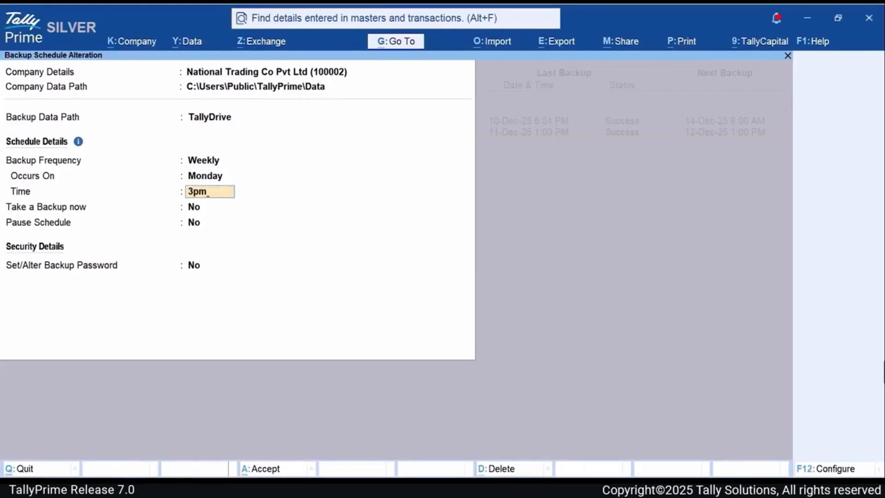
key(Return)
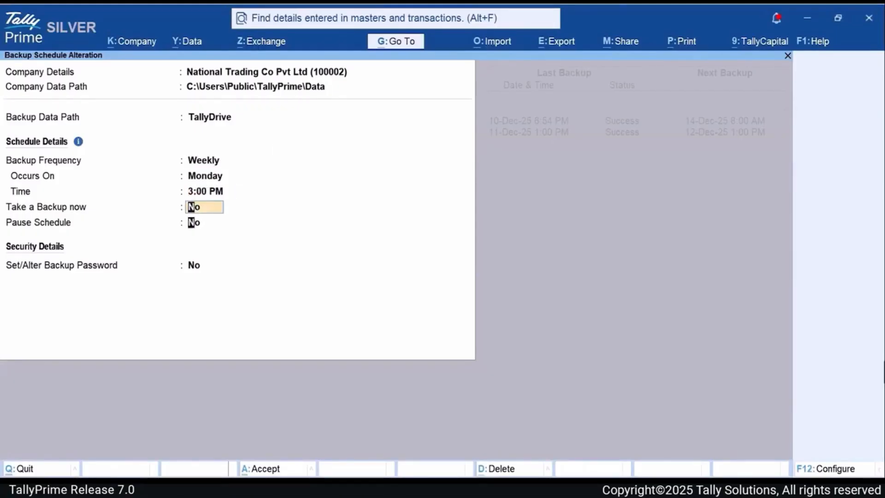
- Enable the configuration option to provide the method of backup
key(Return)
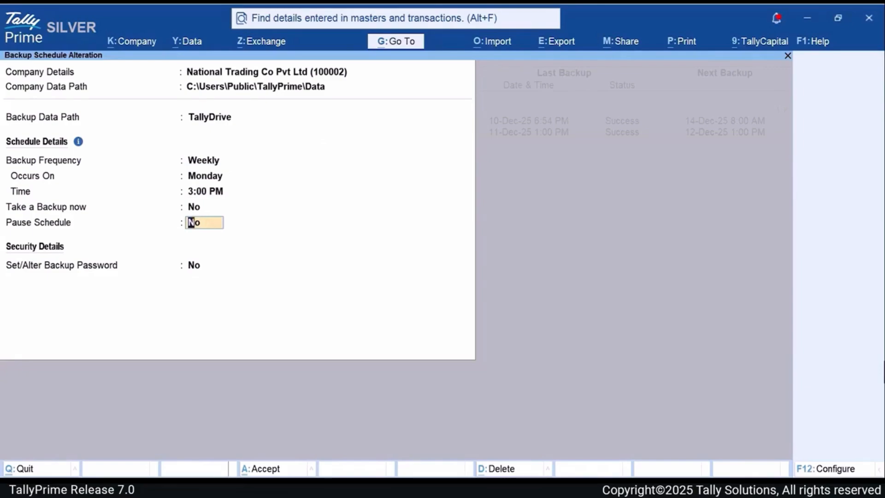
key(F12)
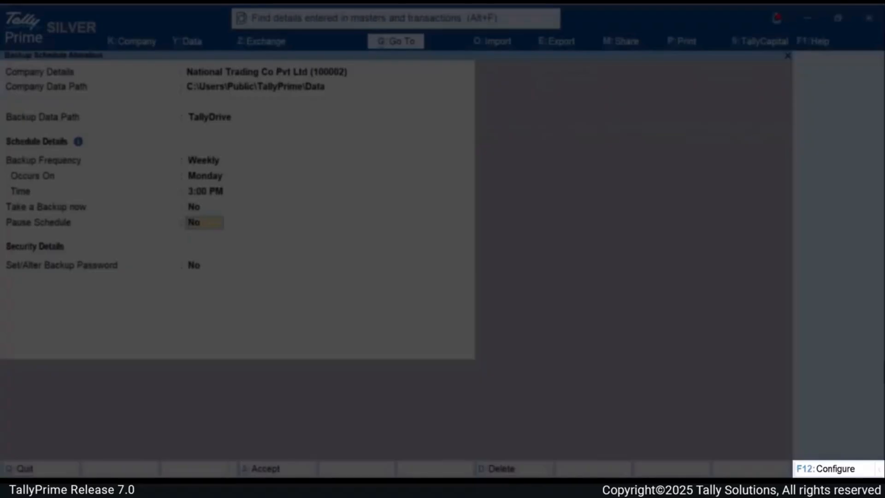
text(yes)
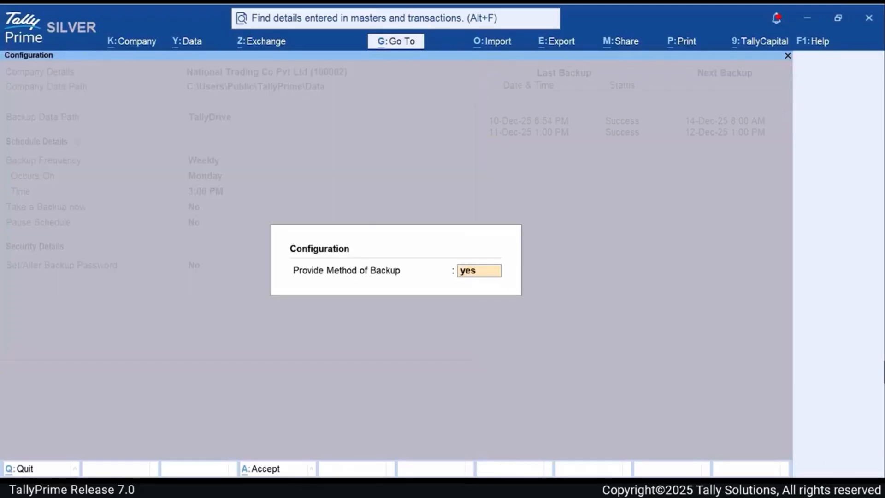
key(Return)
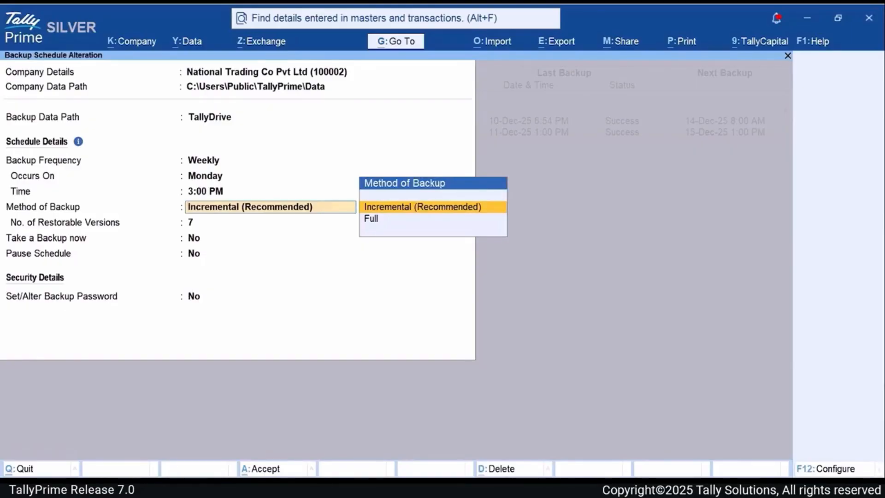
- Keep the Incremental (Recommended) backup method and set the number of restorable versions to 15
key(Return)
text(15)
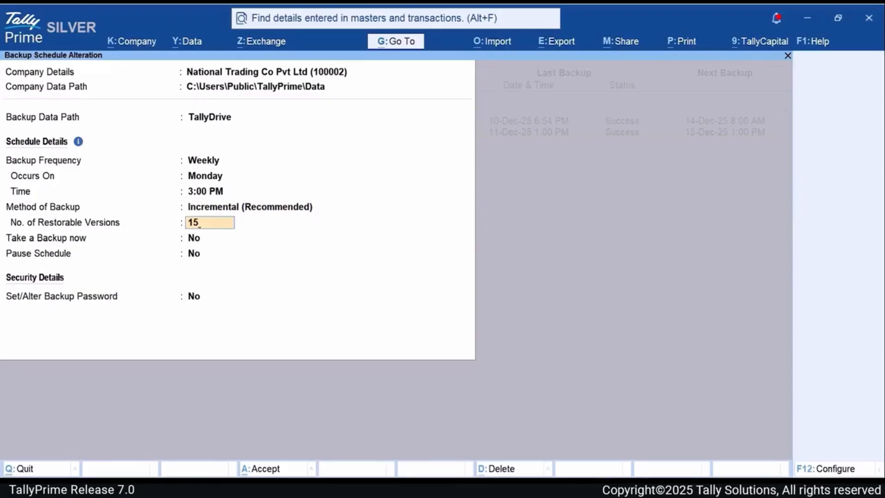
key(Return)
key(Return)
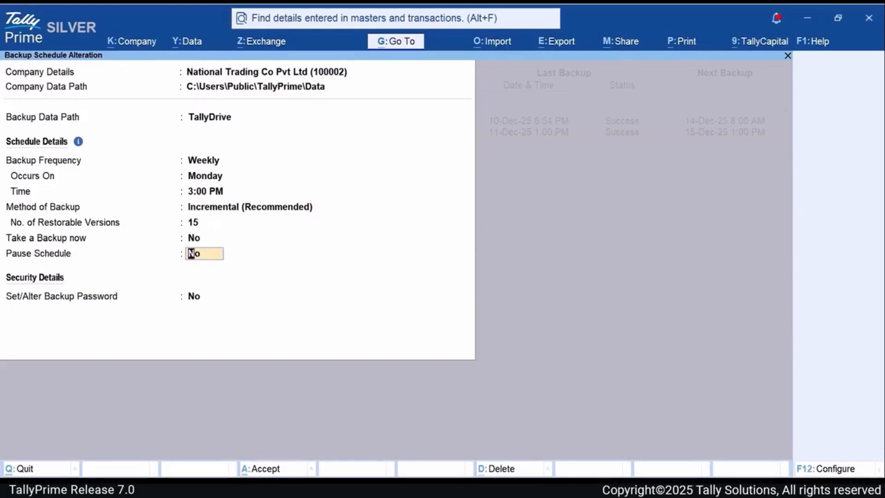
key(Return)
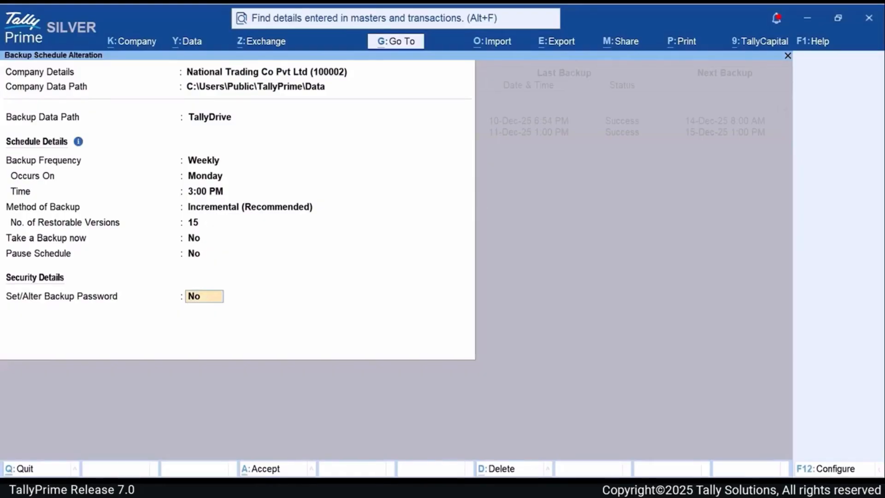
- Turn on Set/Alter Backup Password and log in to TallyDrive with the Tally.NET password
text(yes)
key(Return)
text(jm)
key(Return)
text(********)
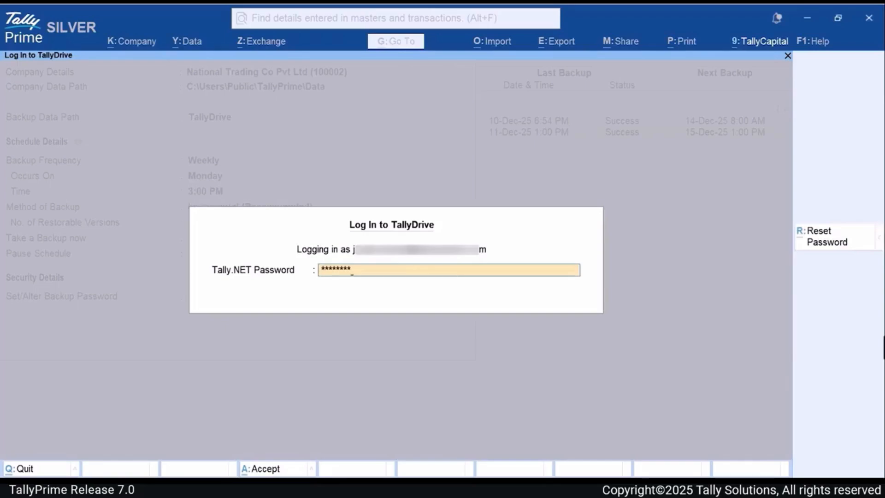
key(Return)
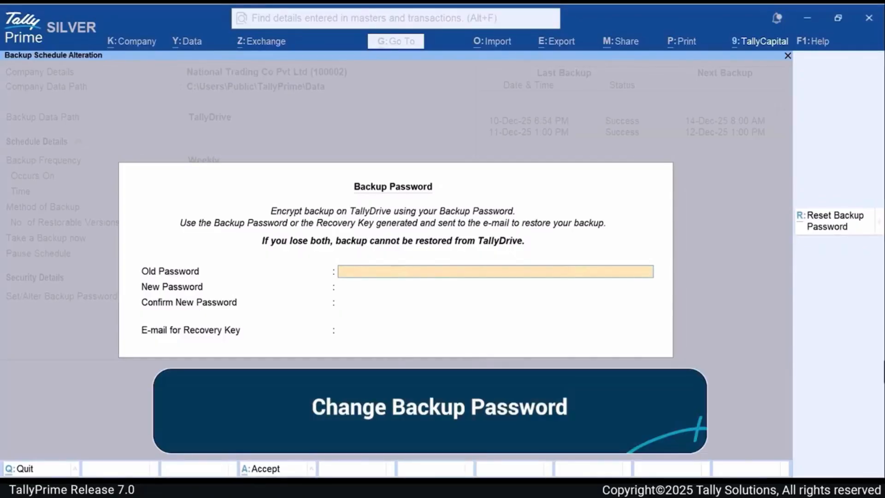
- Enter the old backup password, then a new backup password and its confirmation
text(******)
key(Return)
text(*****)
key(Return)
text(******)
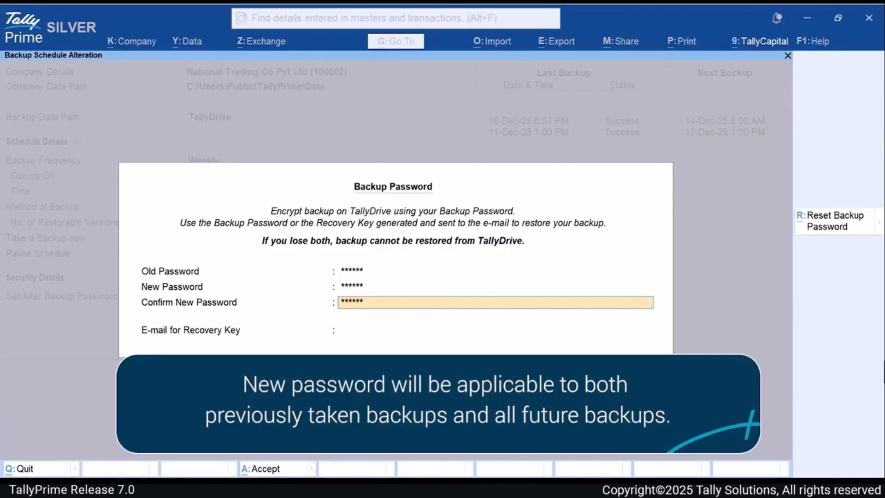
key(Return)
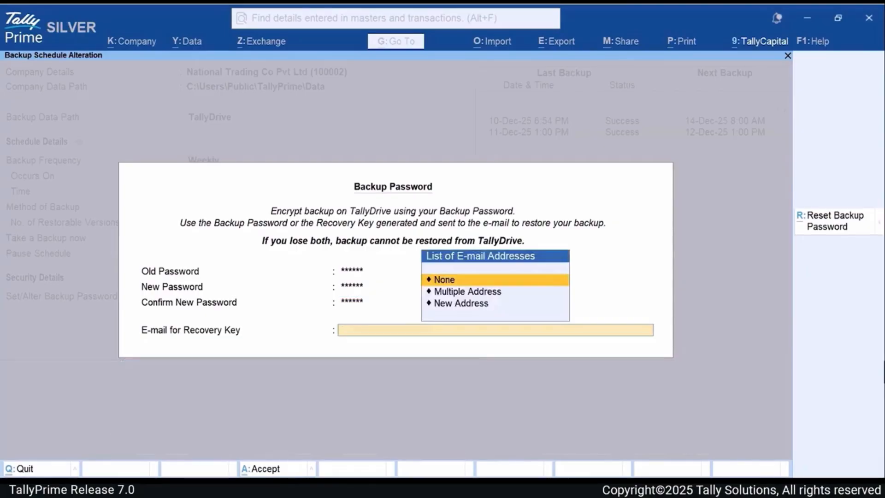
- Add a new e-mail address as the recovery key address, entering the user's e-mail
key(Down)
key(Down)
key(Return)
text(j)
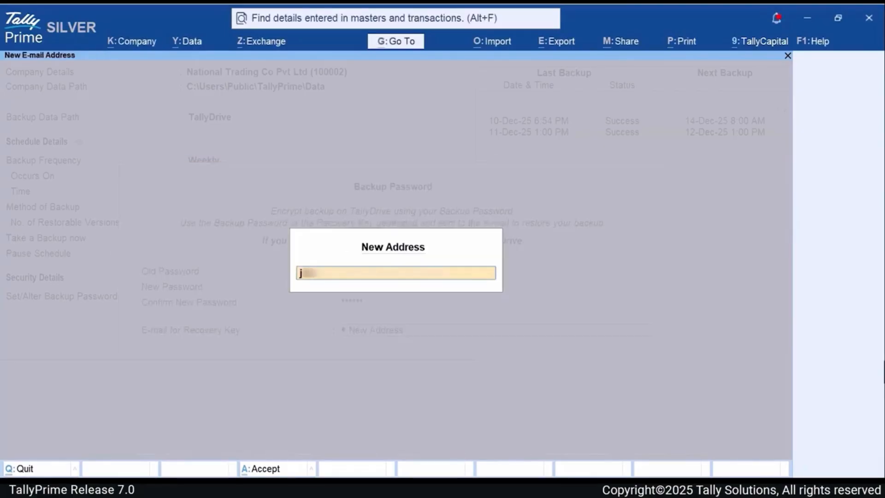
text(...)
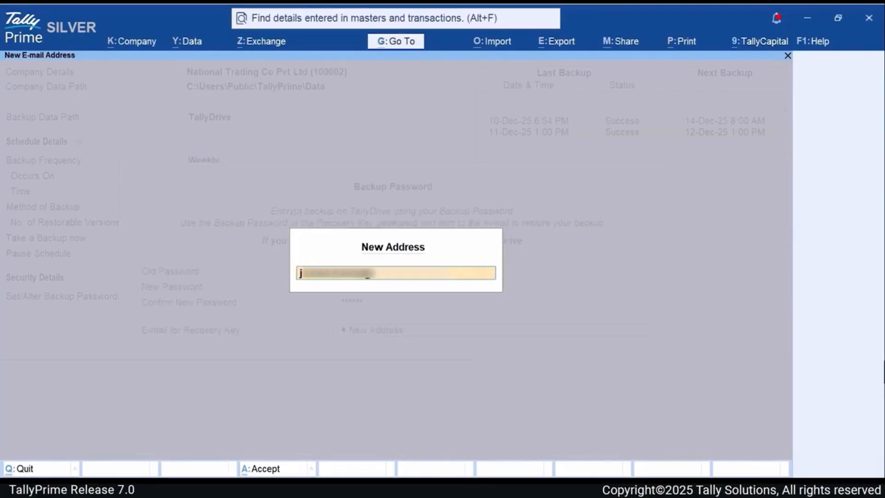
text(...n)
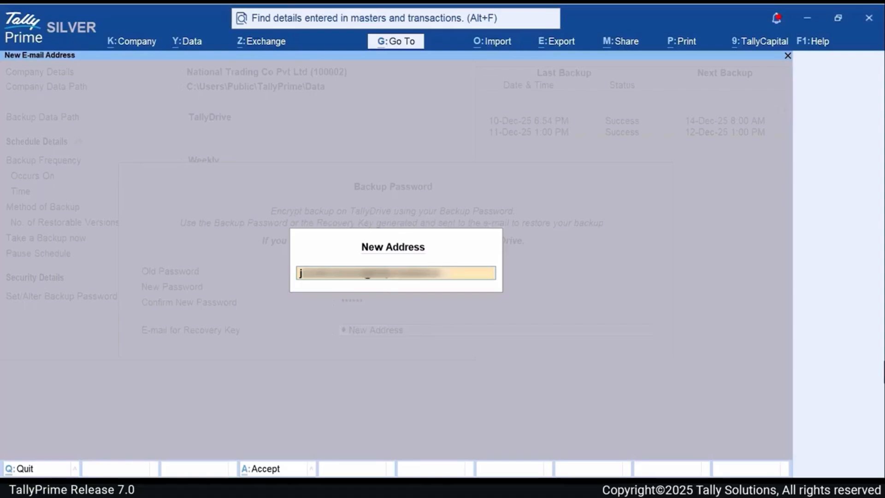
key(Return)
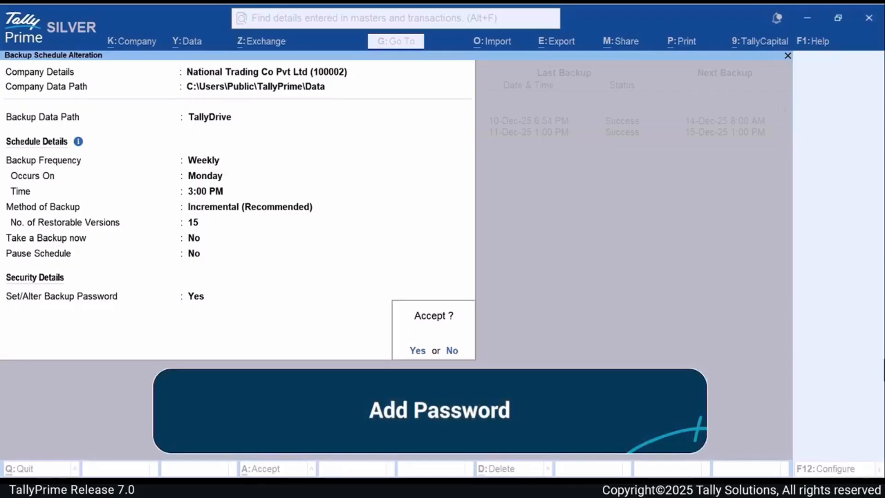
- Add a new backup password and confirm it
text(*****)
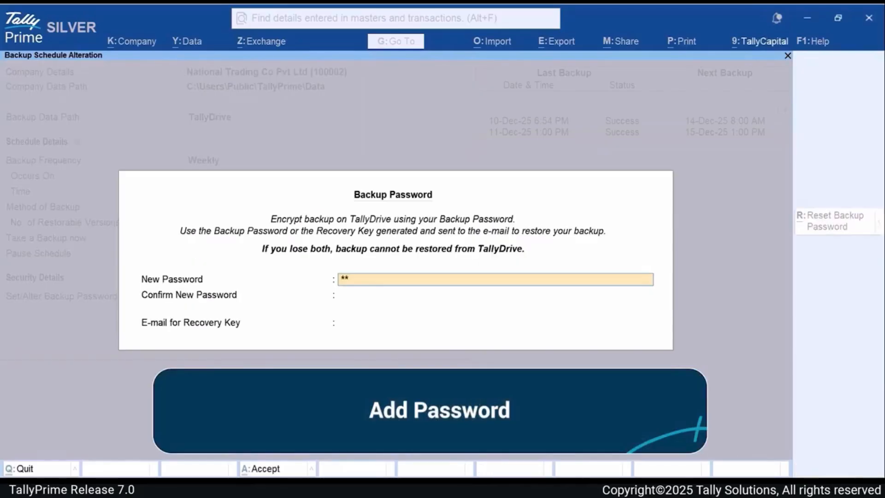
key(Return)
text(******)
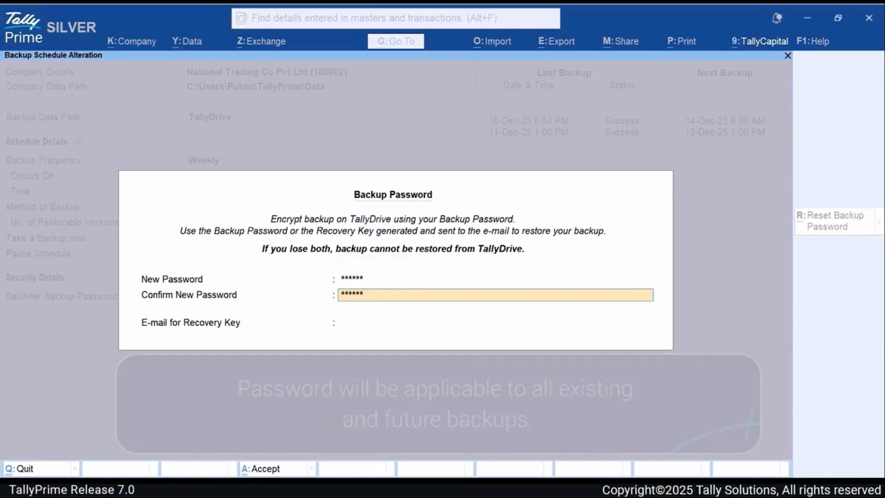
key(Return)
- Add a new recovery key e-mail address, entering the user's e-mail
key(Down)
key(Down)
key(Return)
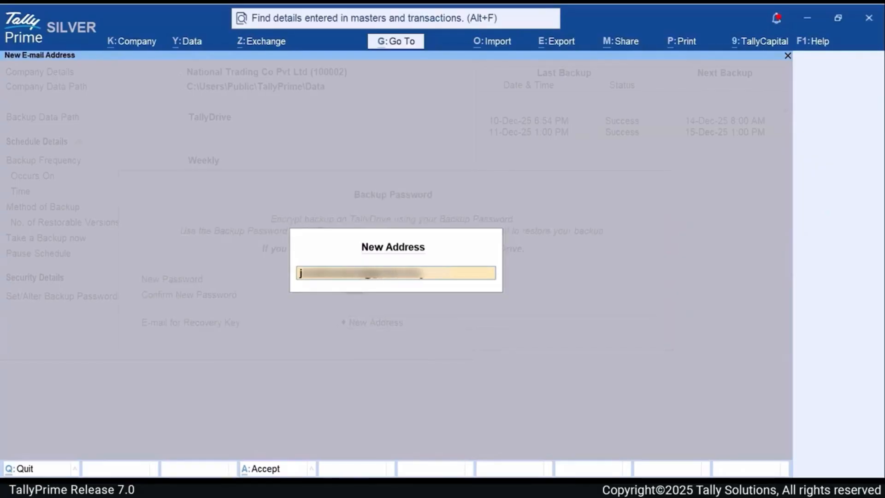
key(Return)
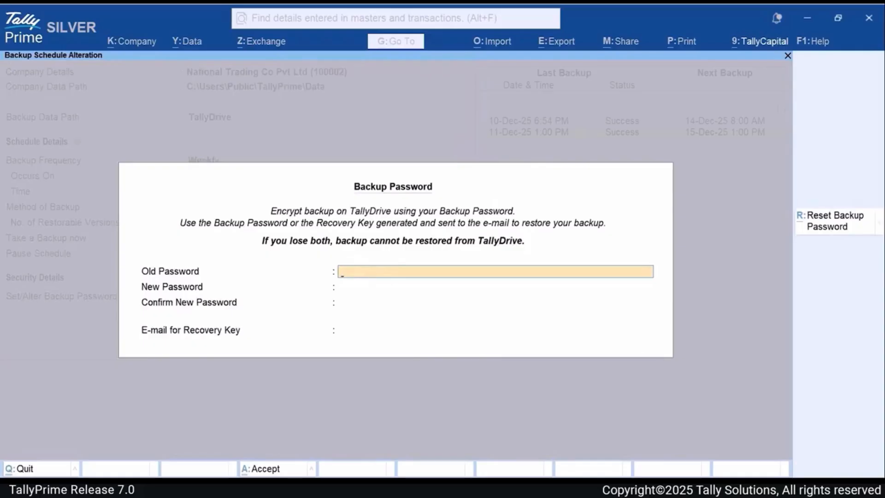
- Reset the backup password by entering a new password and its confirmation
click(844, 223)
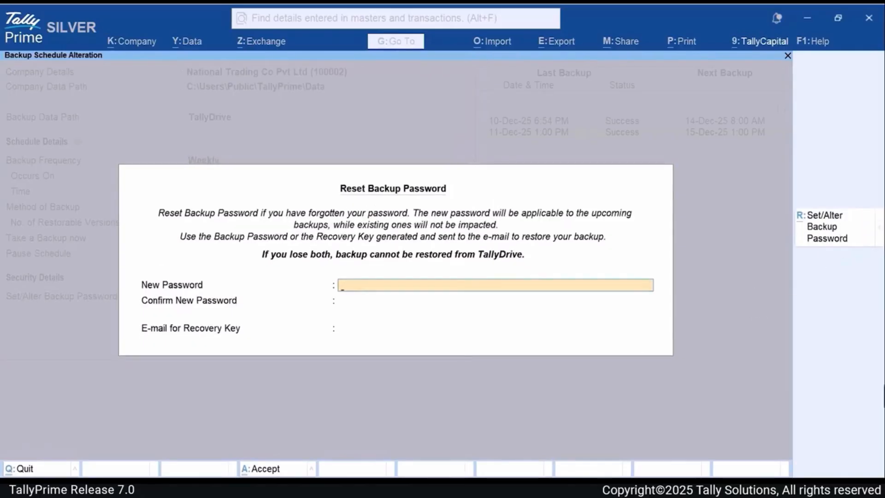
text(**********)
key(Return)
text(**********)
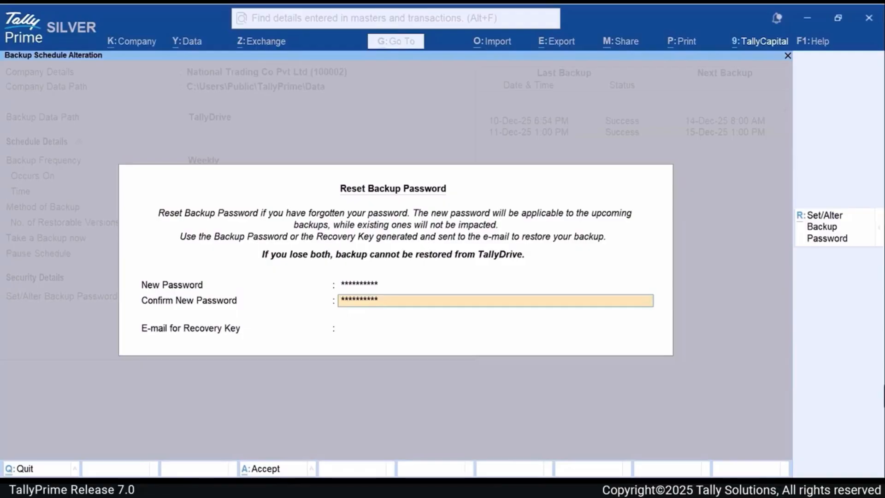
key(Return)
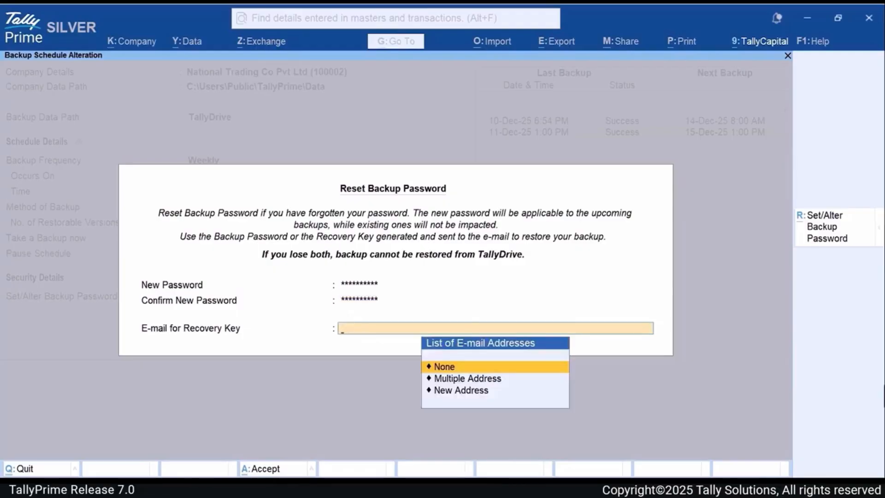
- Add a new recovery key e-mail address, then accept the schedule alteration and leave the screen
key(Down)
key(Down)
key(Return)
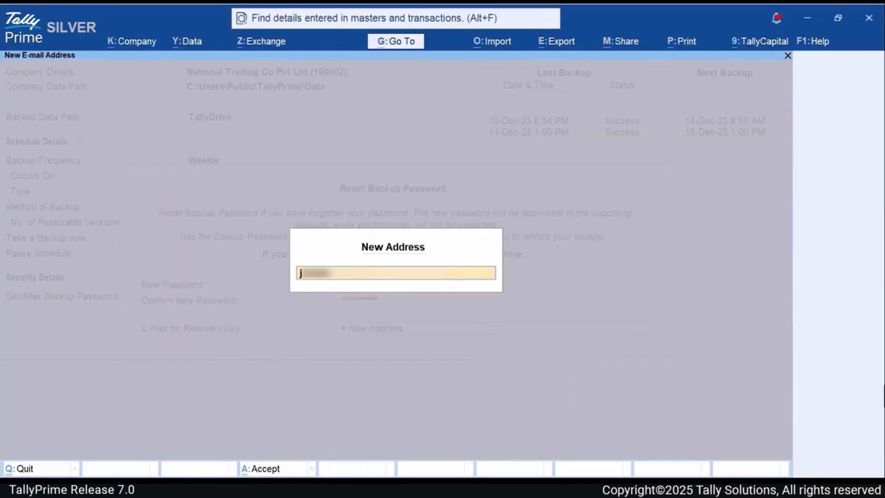
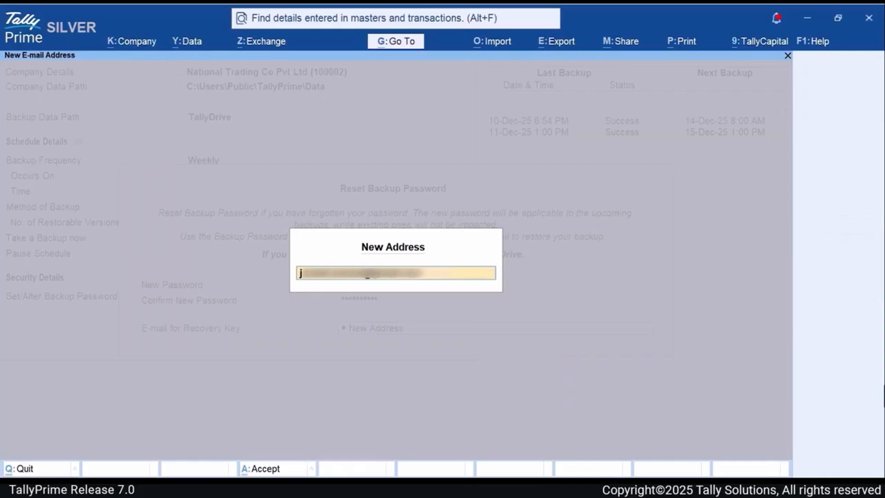
key(Return)
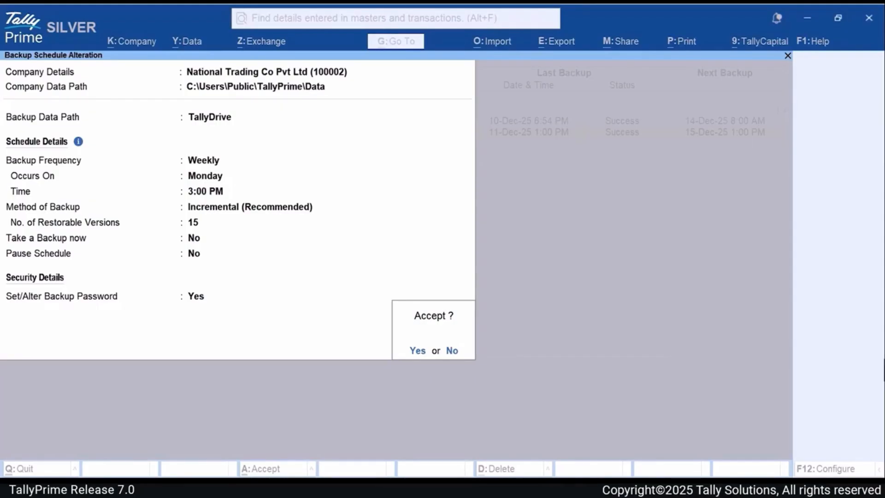
key(Return)
key(Escape)
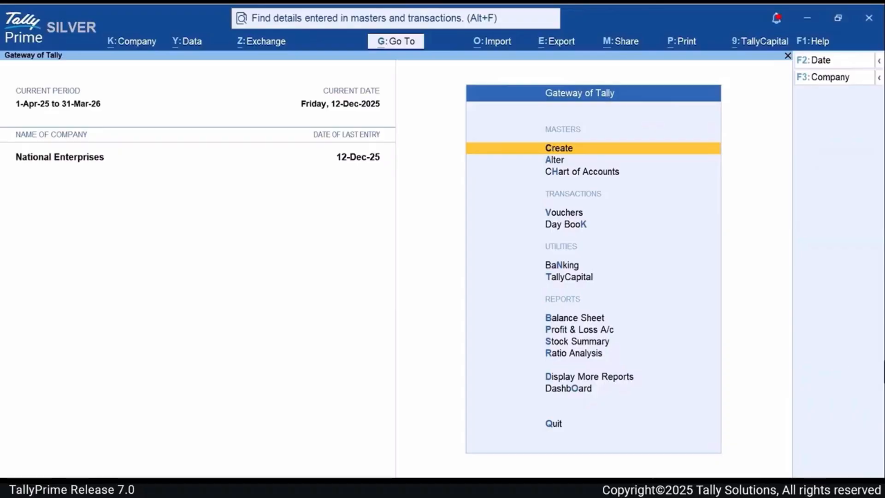
- Open the Schedule Backup list from Data's Backup & Restore options
key(alt+y)
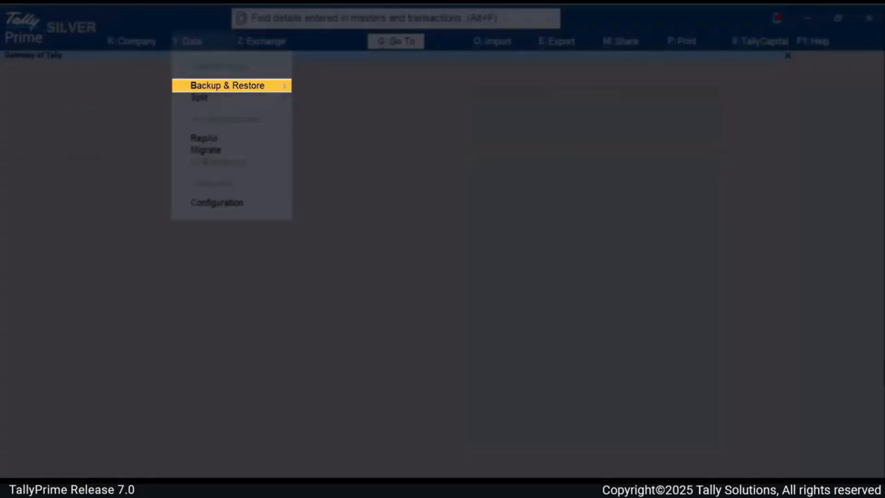
key(Return)
key(Down)
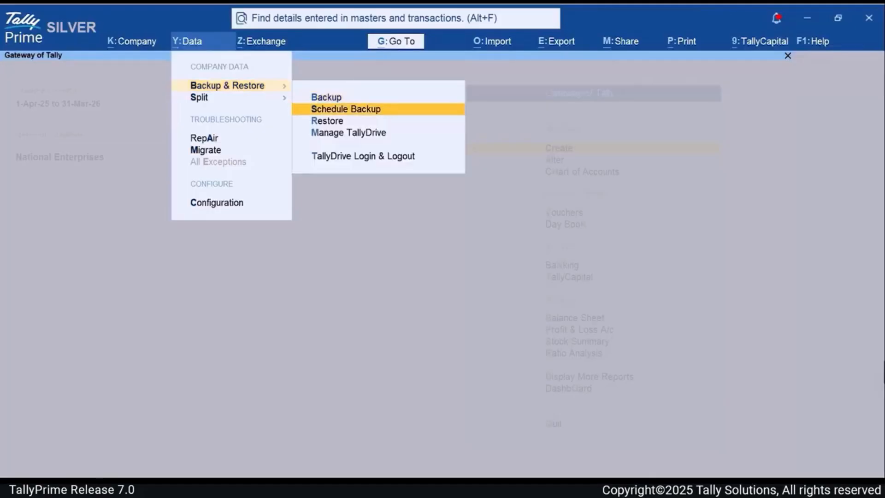
key(Return)
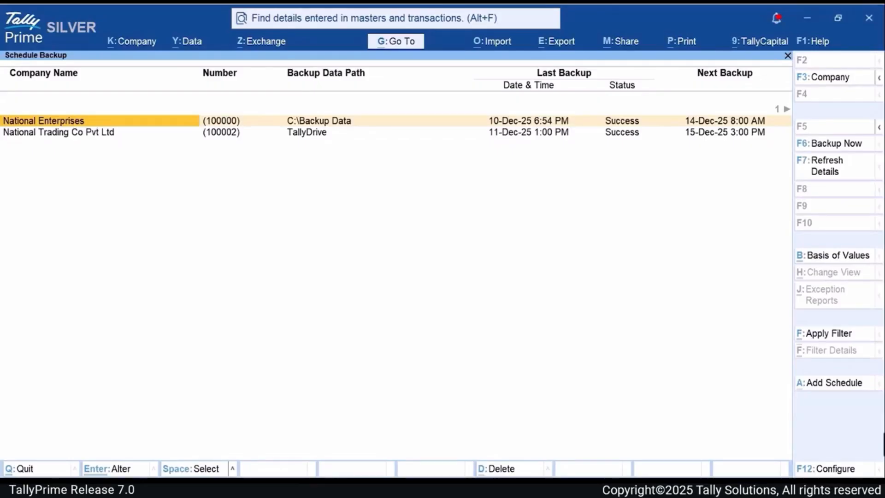
- Open the National Enterprises backup schedule for alteration and set its weekly Sunday backup time to 11:00 AM
key(ctrl)
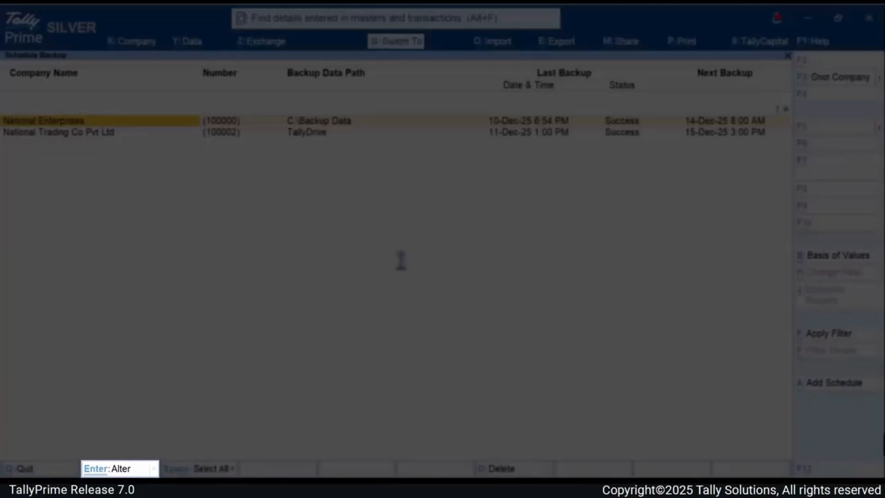
key(Return)
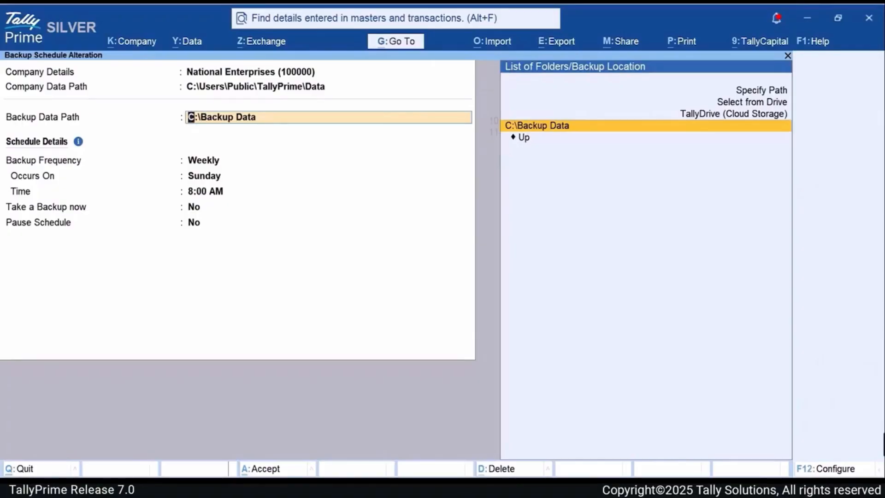
key(Return)
key(Return)
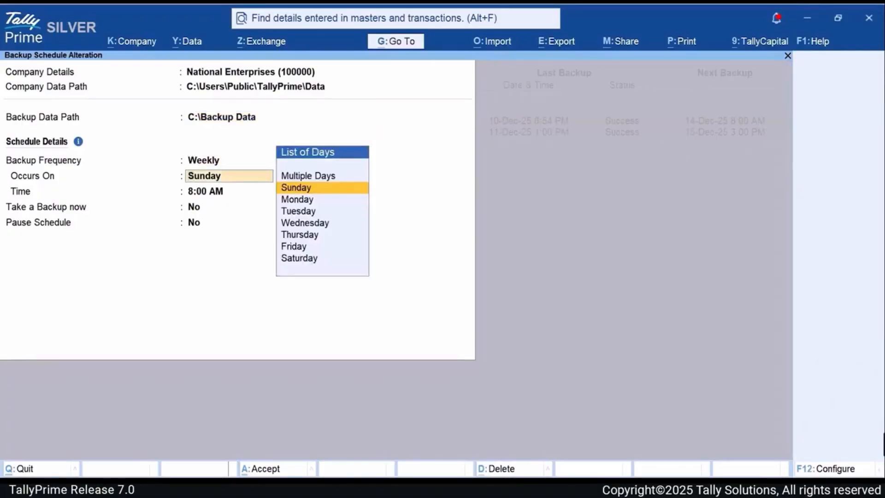
key(Return)
text(11am)
key(Return)
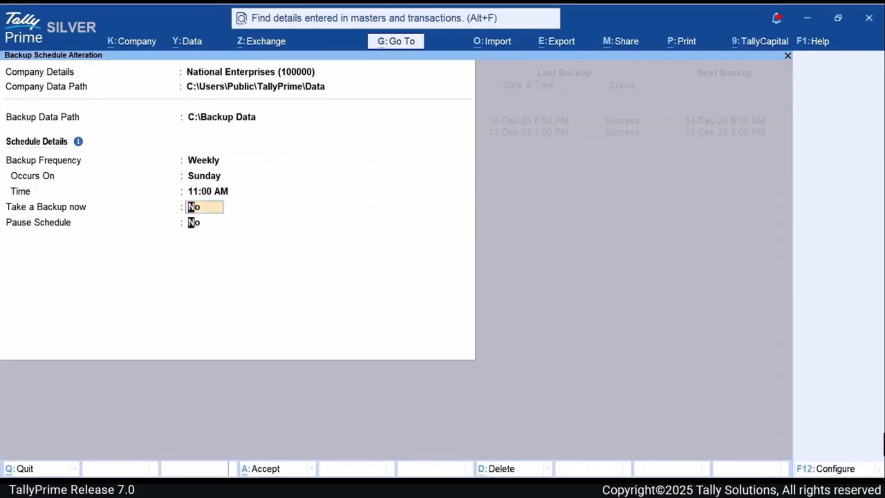
- Enable the configuration option Provide Method of Backup for this schedule
key(Return)
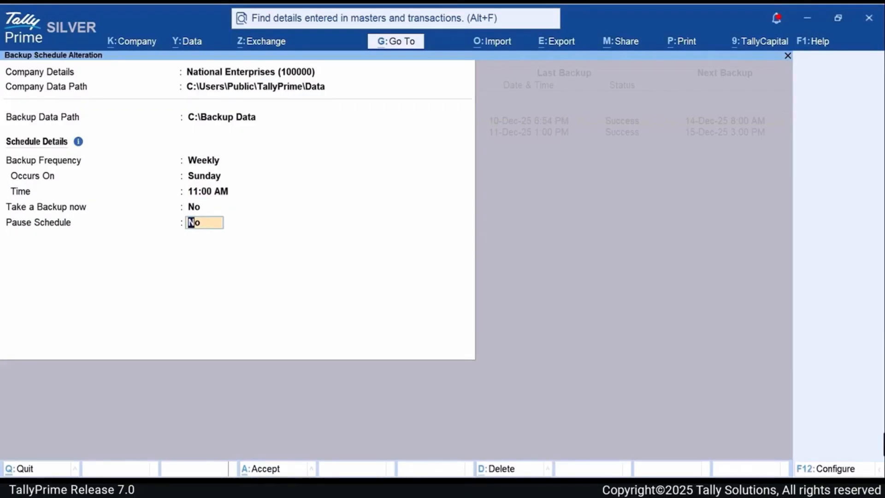
key(F12)
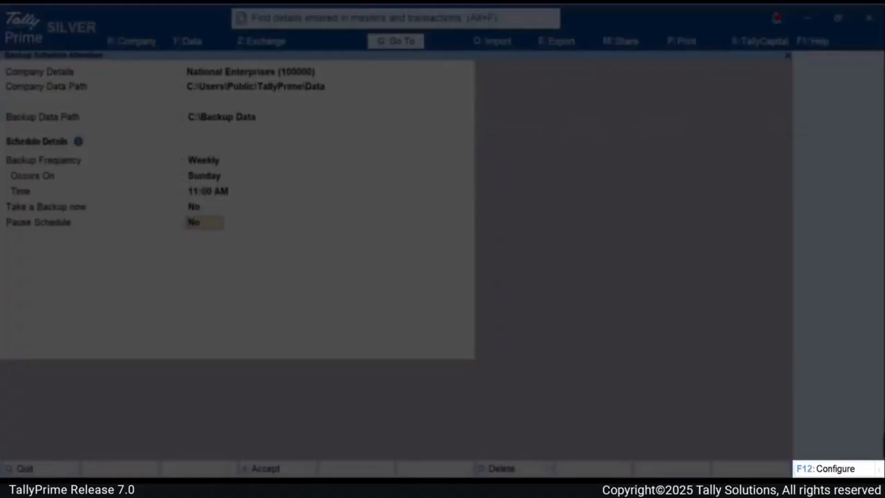
text(yes)
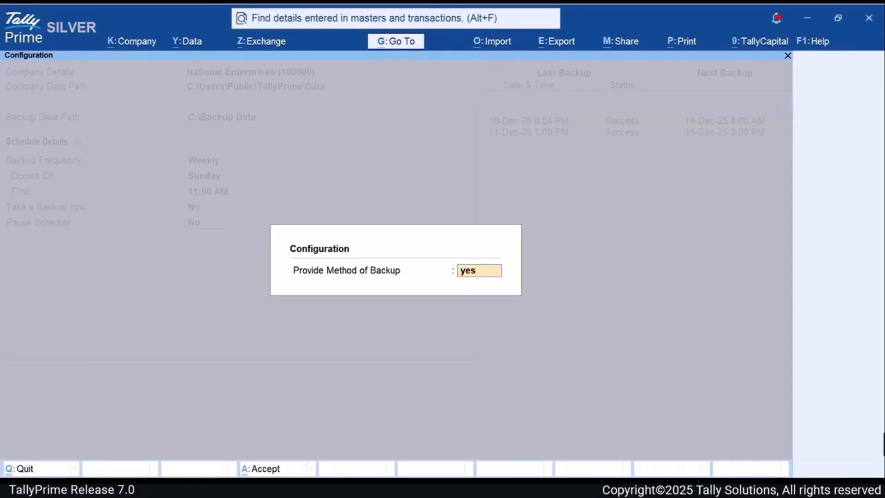
key(Return)
- Set the method of backup to Full and the number of restorable versions to 5
key(Down)
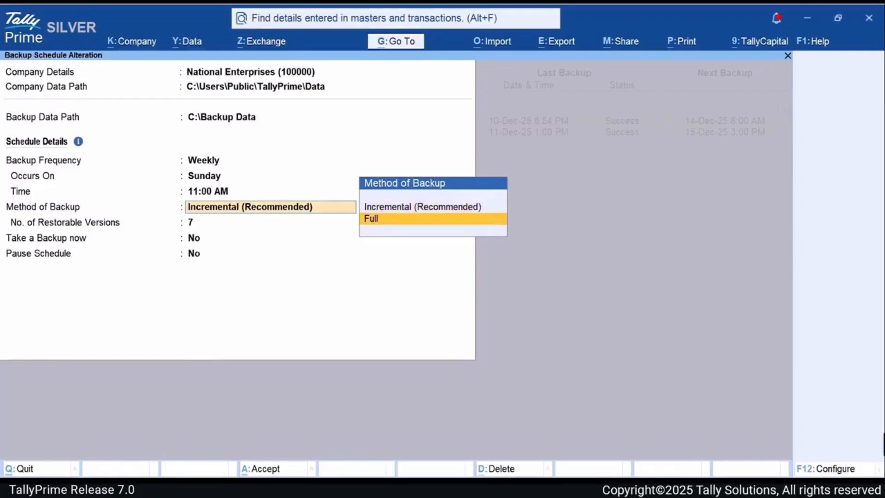
key(Return)
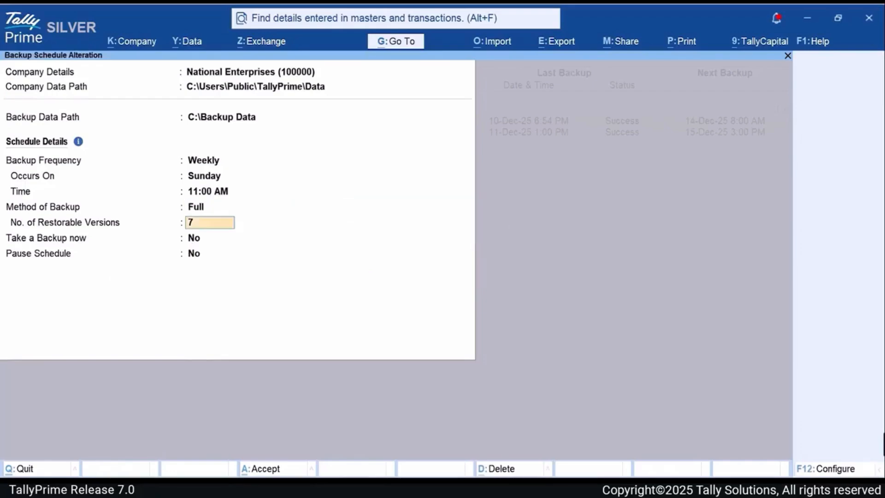
text(5)
key(Return)
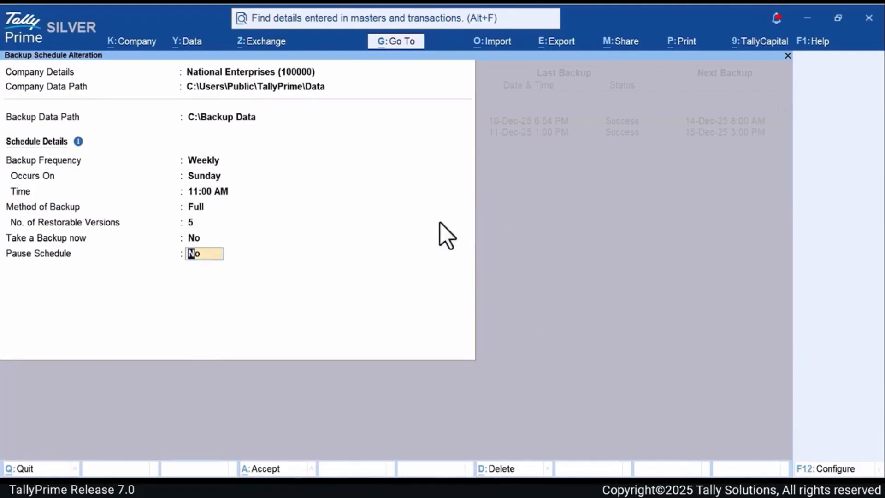
- Open the backup data path list to choose a different backup location
click(295, 119)
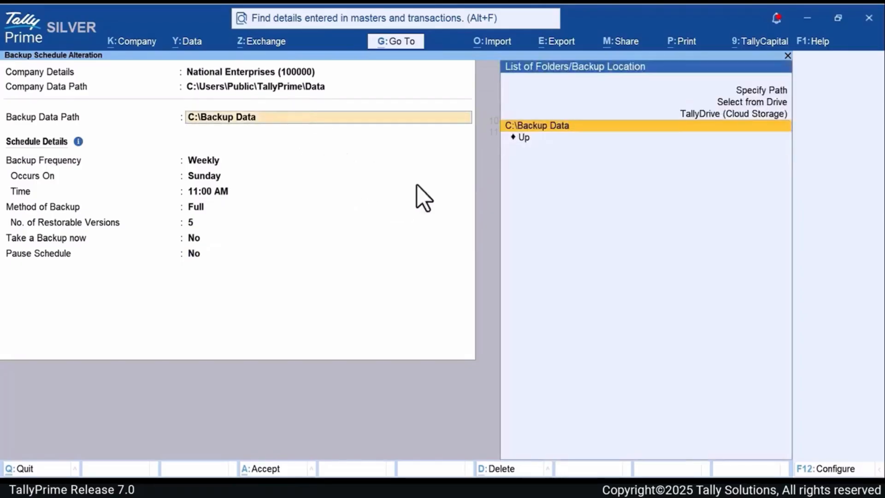